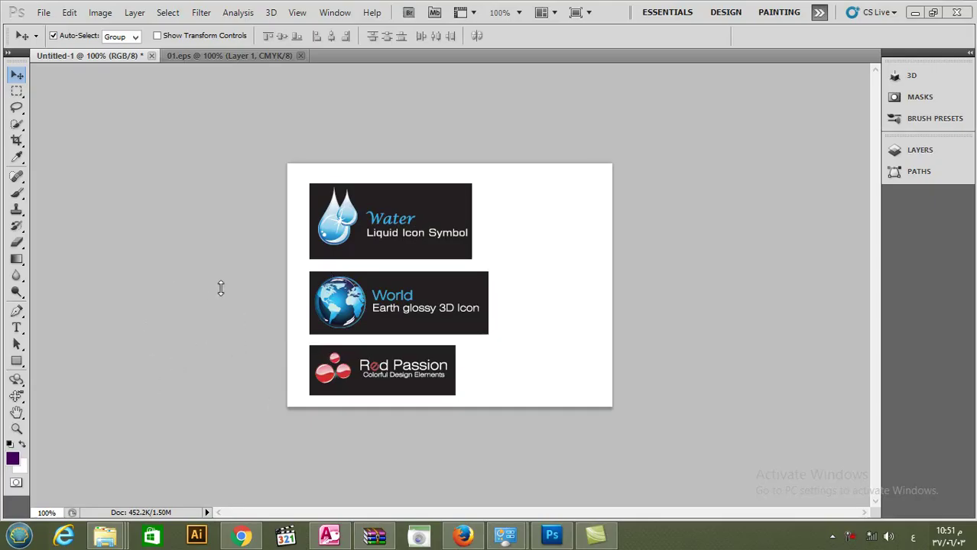
# Move the Red Passion logo so it sits slightly lower beneath the World logo.
pyautogui.press('v')
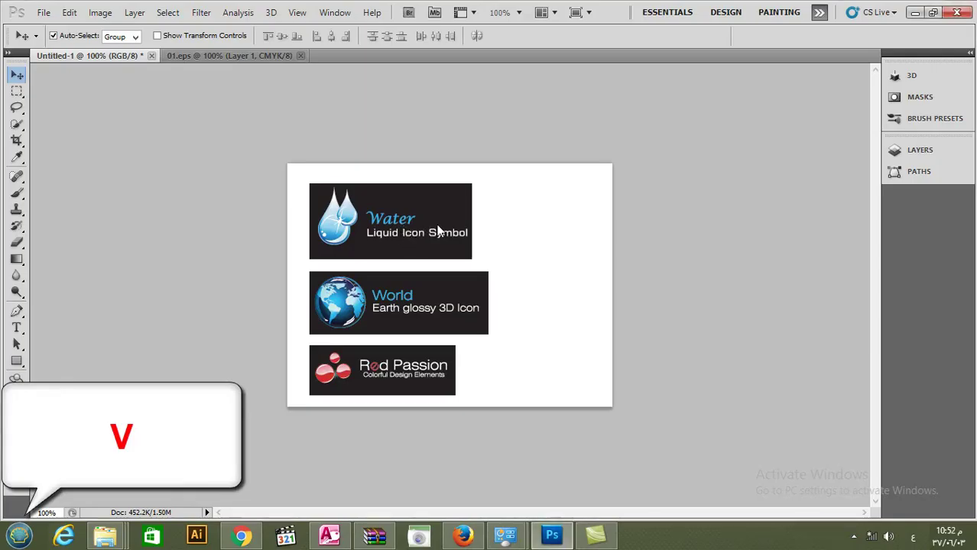
pyautogui.moveTo(371, 367)
pyautogui.mouseDown()
pyautogui.moveTo(410, 366)
pyautogui.moveTo(364, 363)
pyautogui.mouseUp()
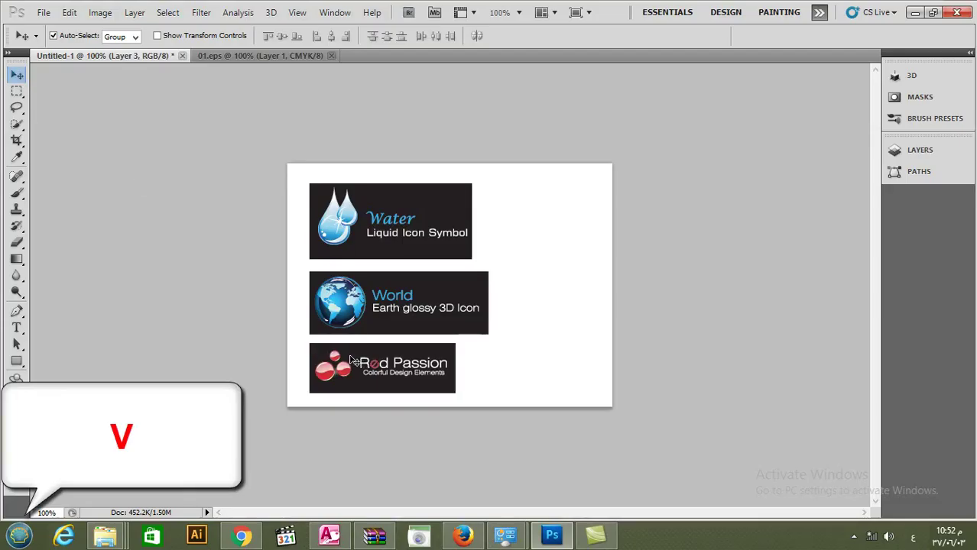
pyautogui.moveTo(360, 376)
pyautogui.mouseDown()
pyautogui.moveTo(369, 378)
pyautogui.moveTo(360, 380)
pyautogui.mouseUp()
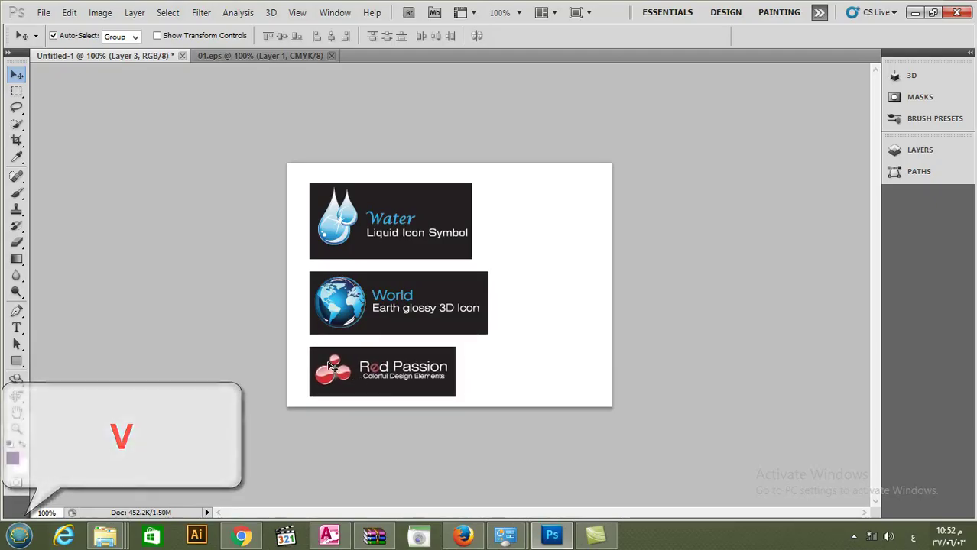
# Cycle the document through the full-screen modes and back to the standard screen mode.
pyautogui.press('f')
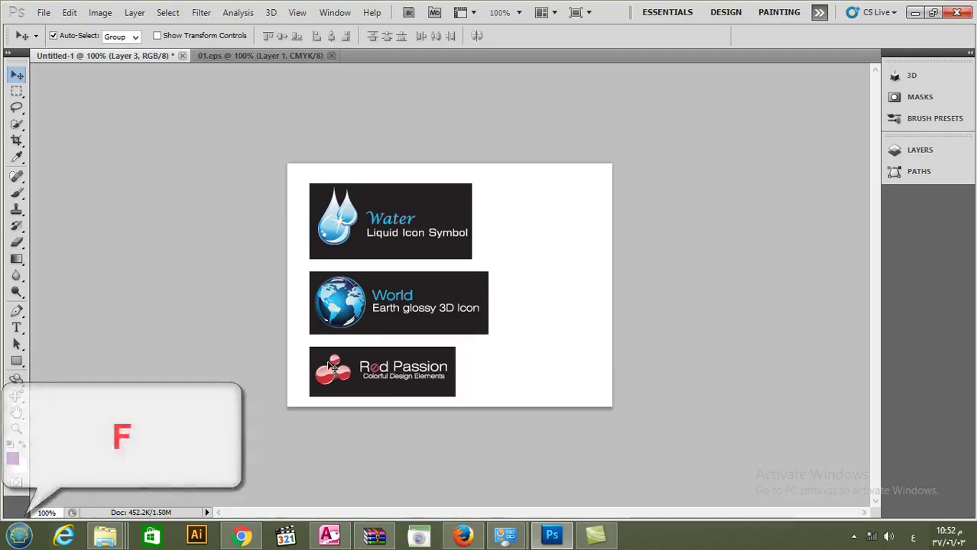
pyautogui.press('f')
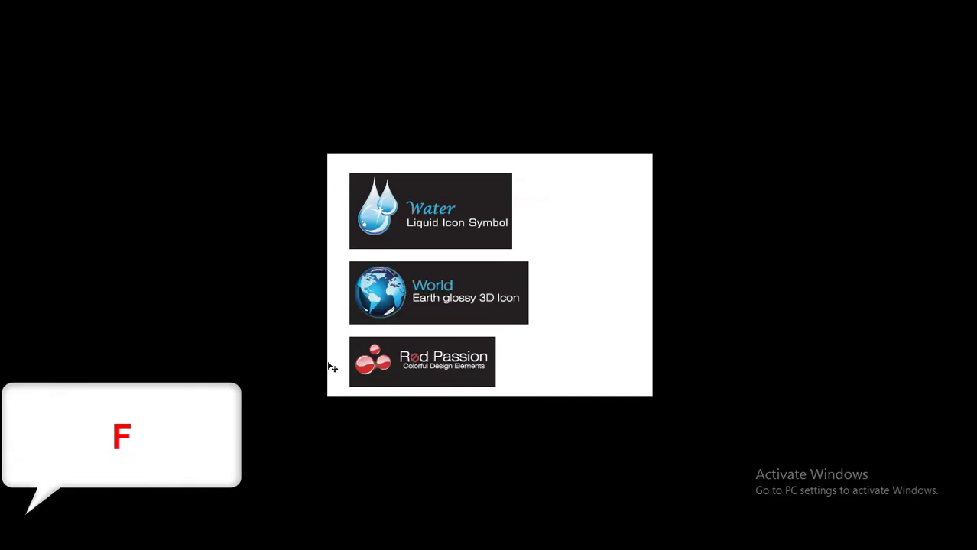
pyautogui.press('f')
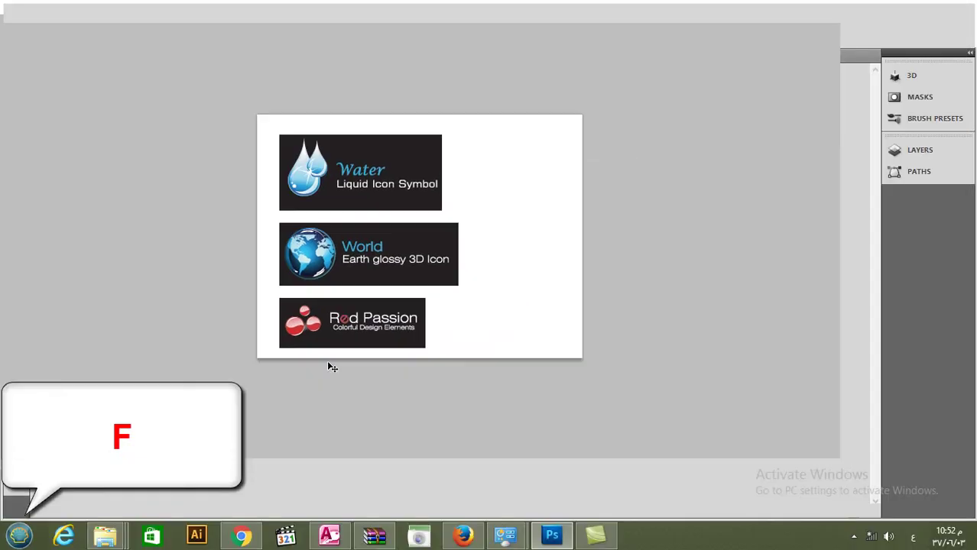
# Group Layer 3 and Layer 2 together and expand the group to show its layers.
pyautogui.click(919, 150)
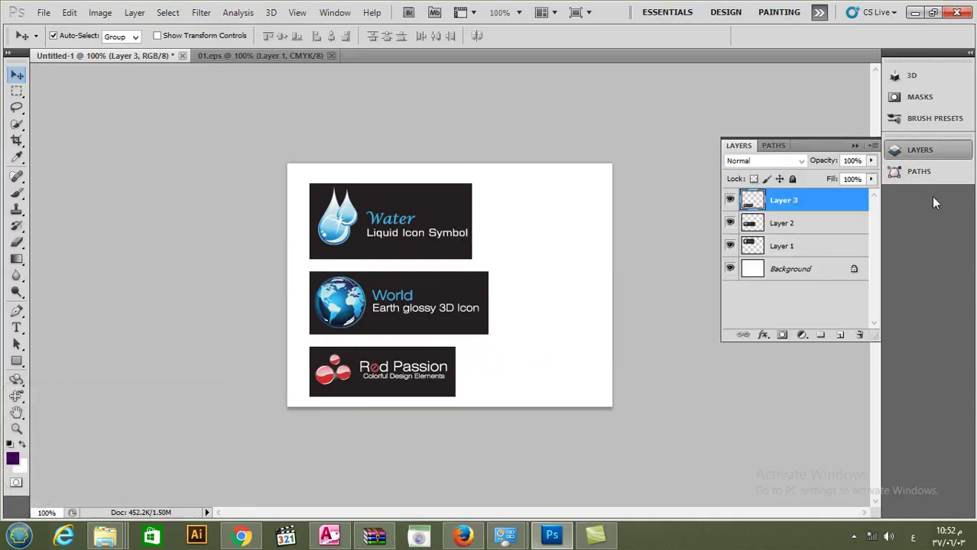
pyautogui.keyDown('shift'); pyautogui.click(812, 229); pyautogui.keyUp('shift')
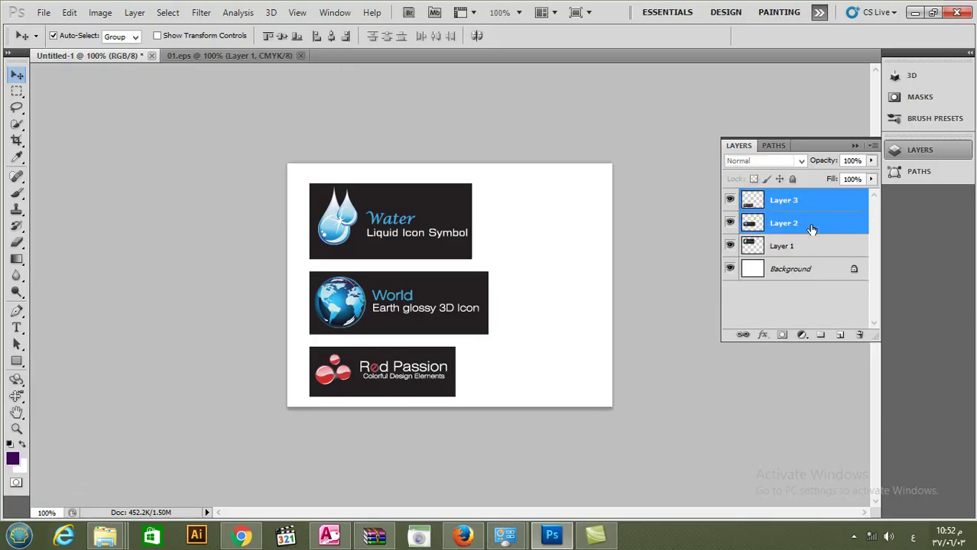
pyautogui.hotkey('ctrl', 'g')
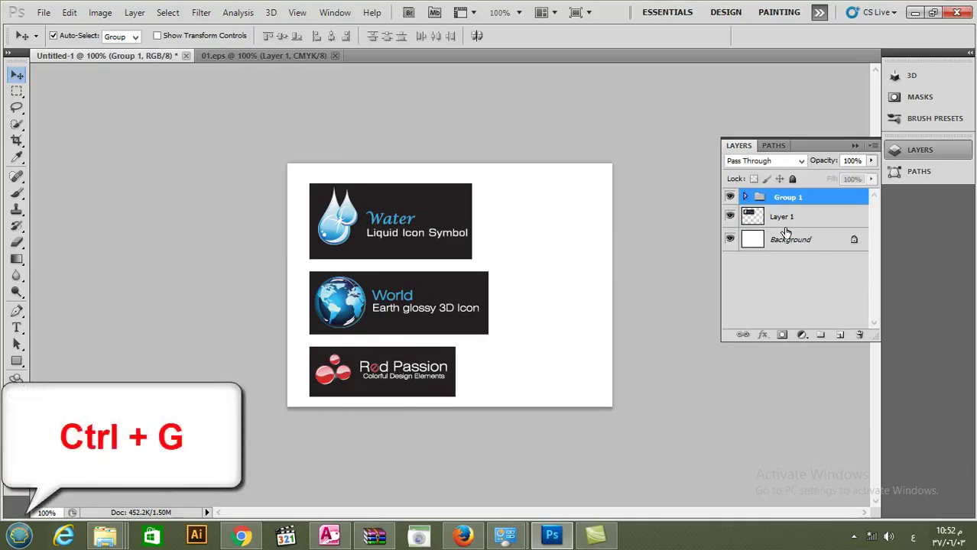
pyautogui.click(745, 198)
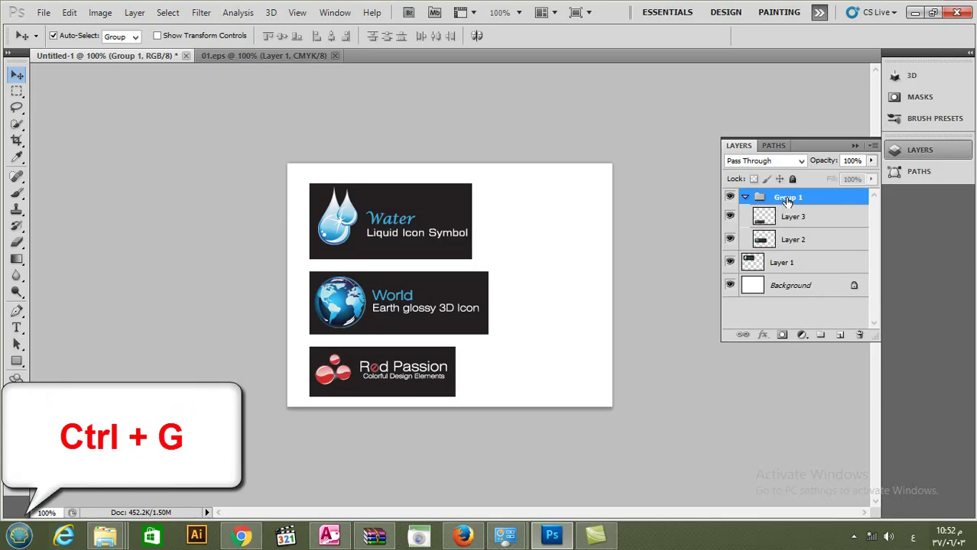
# Duplicate Layer 1, which holds the Water logo.
pyautogui.click(787, 264)
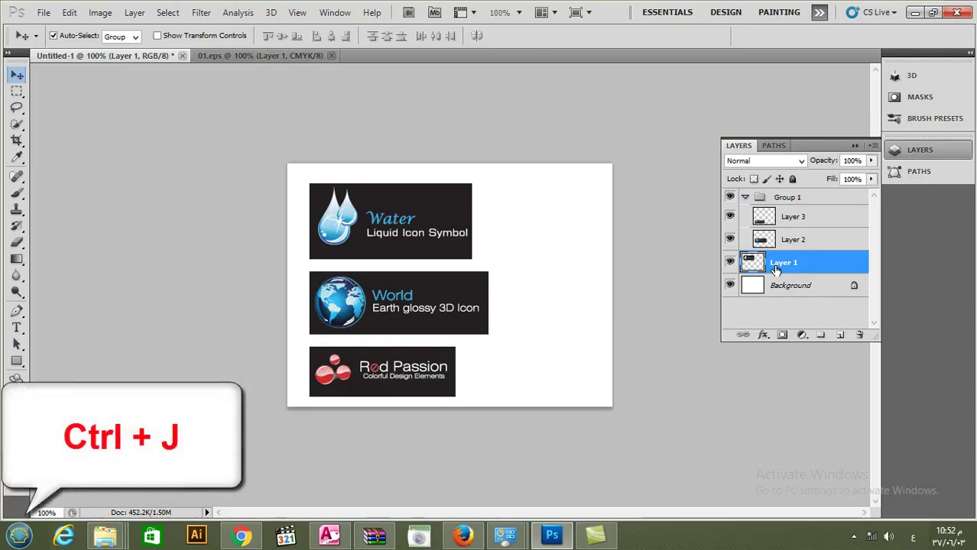
pyautogui.hotkey('ctrl', 'j')
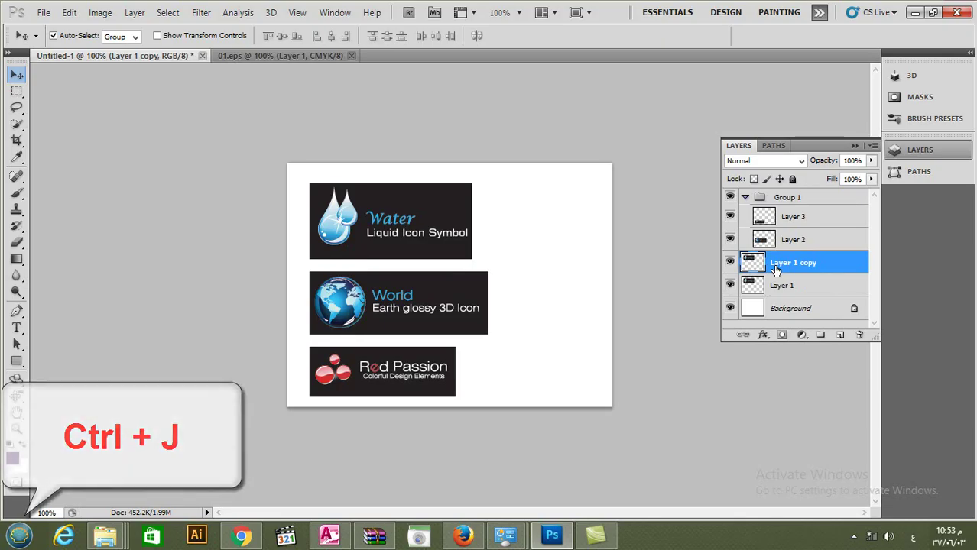
# Zoom the canvas to 300% and pan across to examine the World logo.
pyautogui.hotkey('ctrl', '+')
pyautogui.hotkey('ctrl', '+')
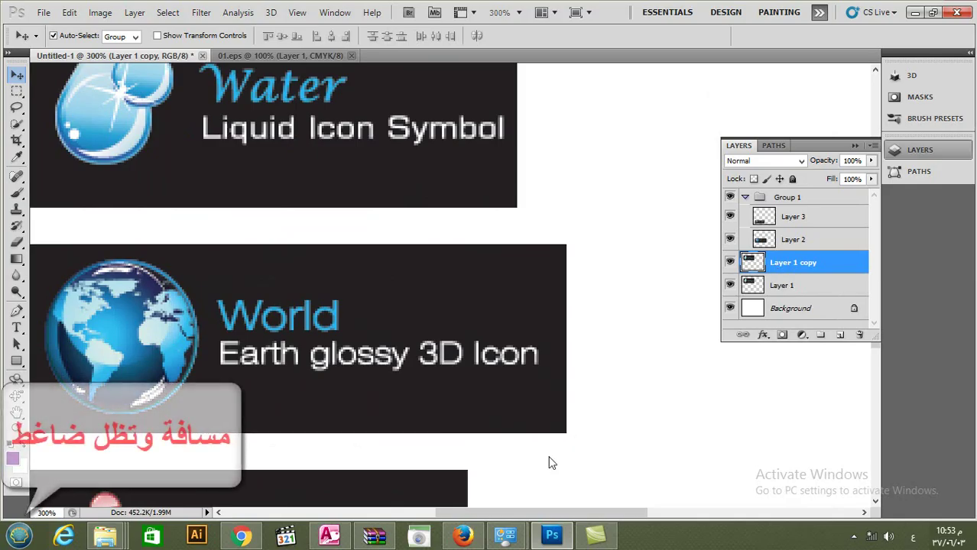
pyautogui.moveTo(361, 356); pyautogui.dragTo(529, 361)
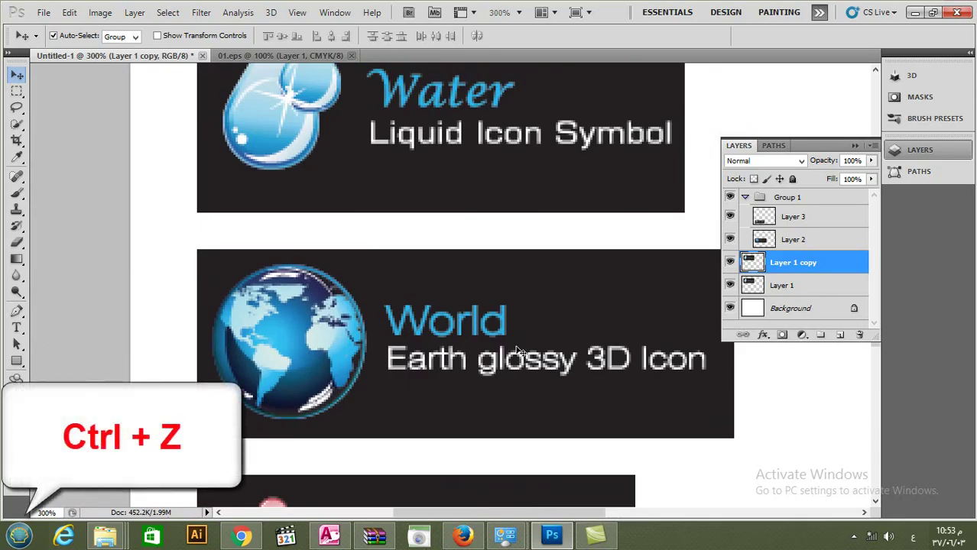
# Undo the duplication of Layer 1 and the grouping of Layers 2 and 3, and return the zoom to 100%.
pyautogui.hotkey('ctrl', 'z')
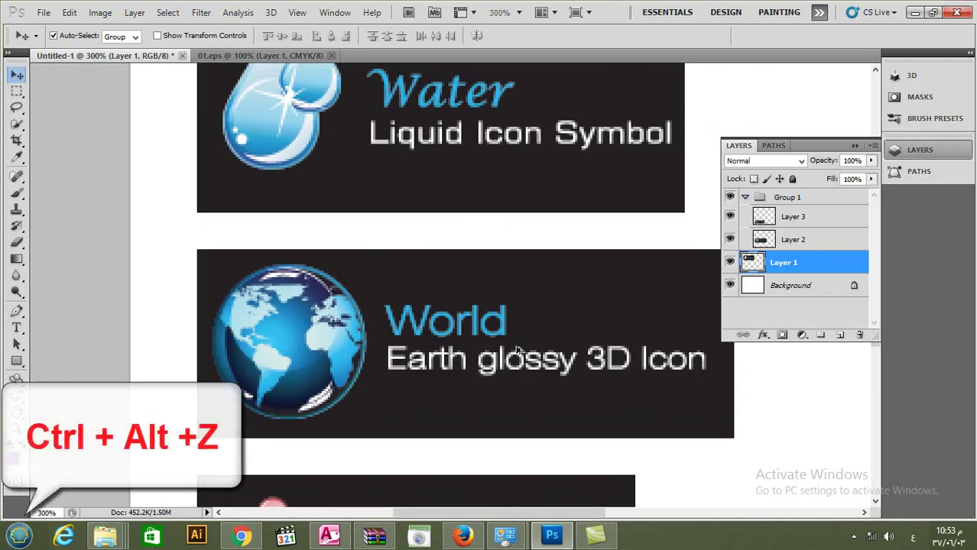
pyautogui.hotkey('ctrl', 'alt', 'z')
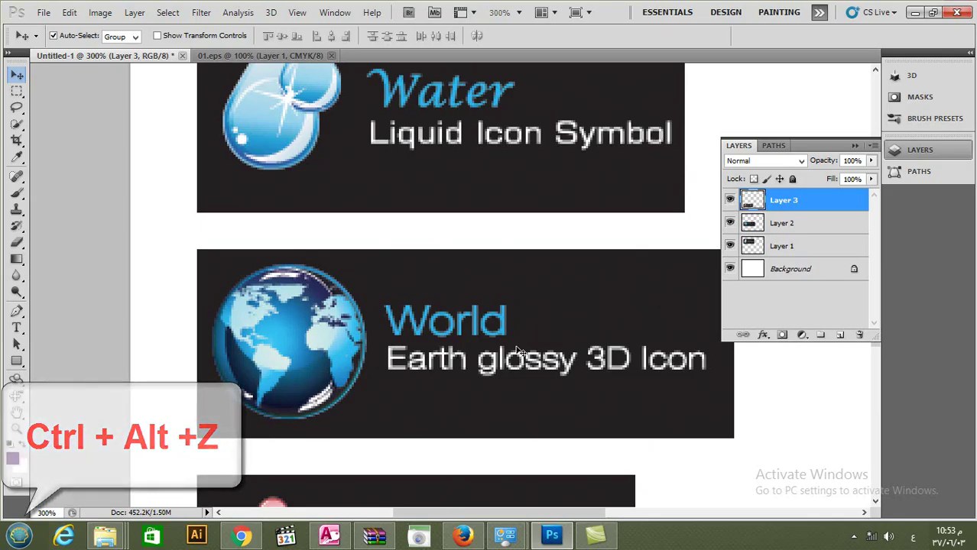
pyautogui.hotkey('ctrl', '1')
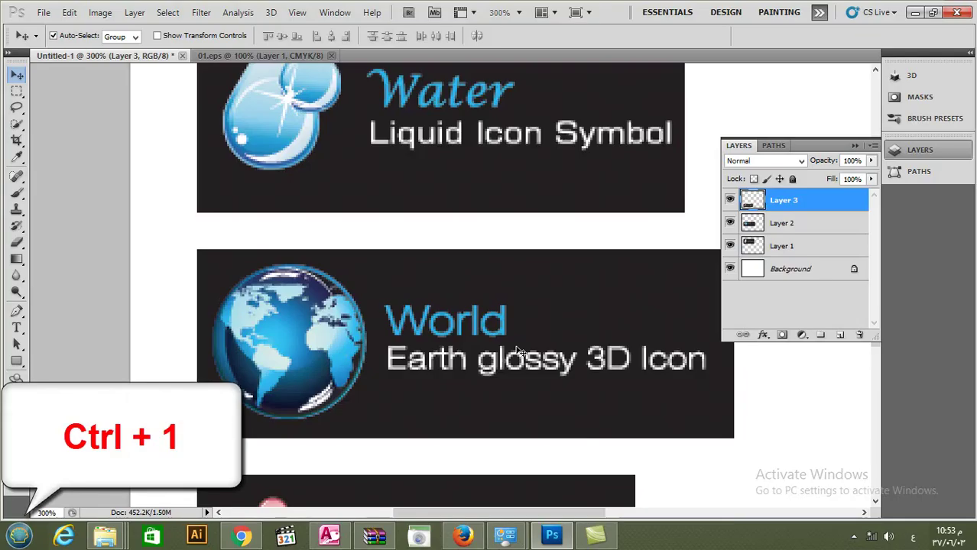
pyautogui.hotkey('ctrl', '1')
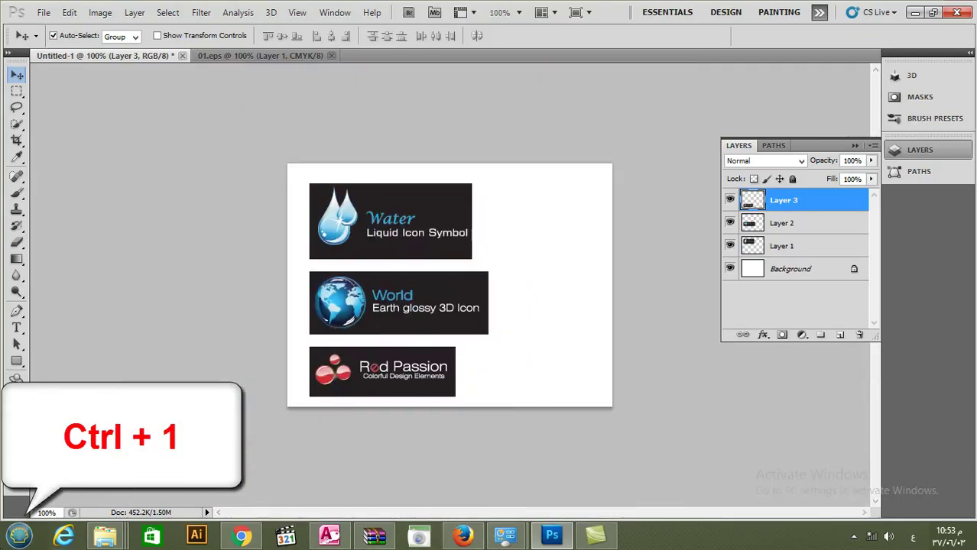
# Select the entire canvas and clear the selection again.
pyautogui.click(49, 513)
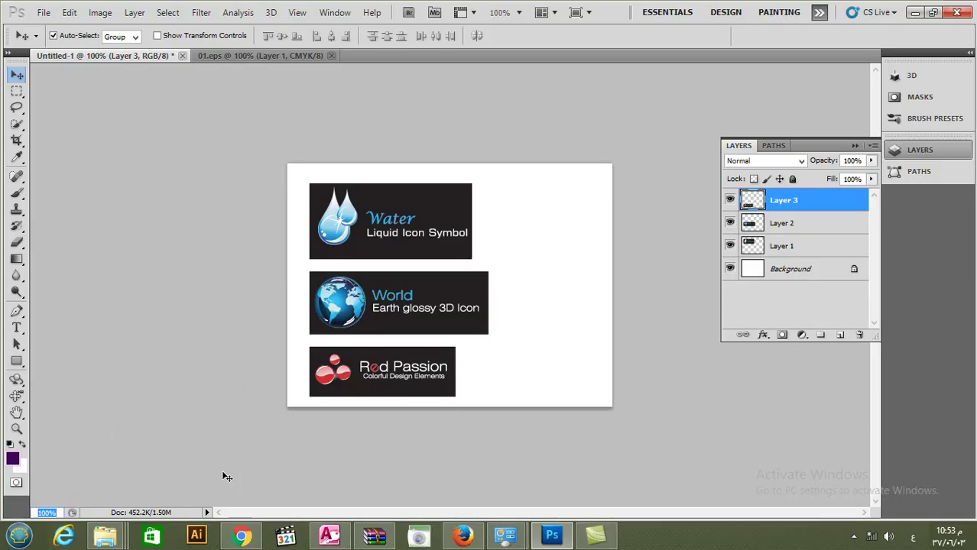
pyautogui.hotkey('ctrl', 'a')
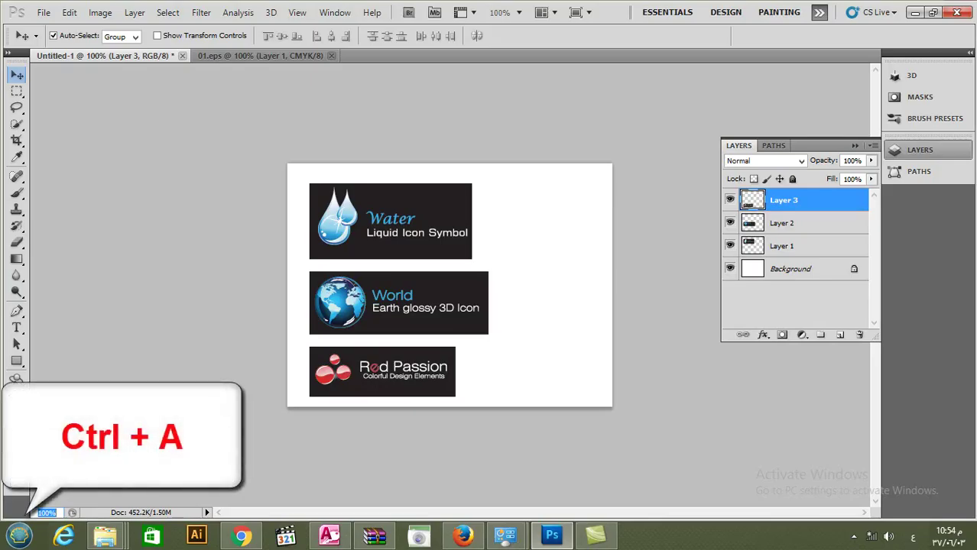
pyautogui.click(567, 298)
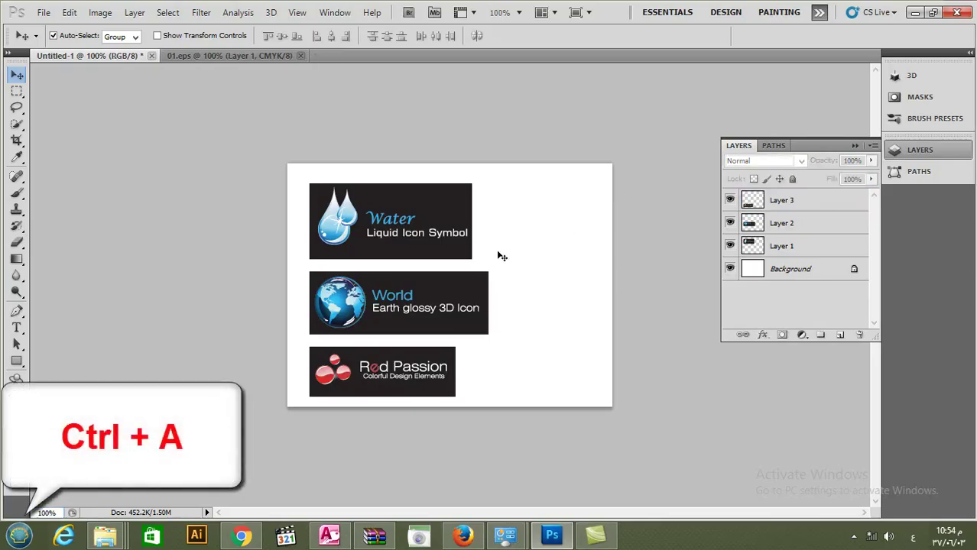
pyautogui.hotkey('ctrl', 'a')
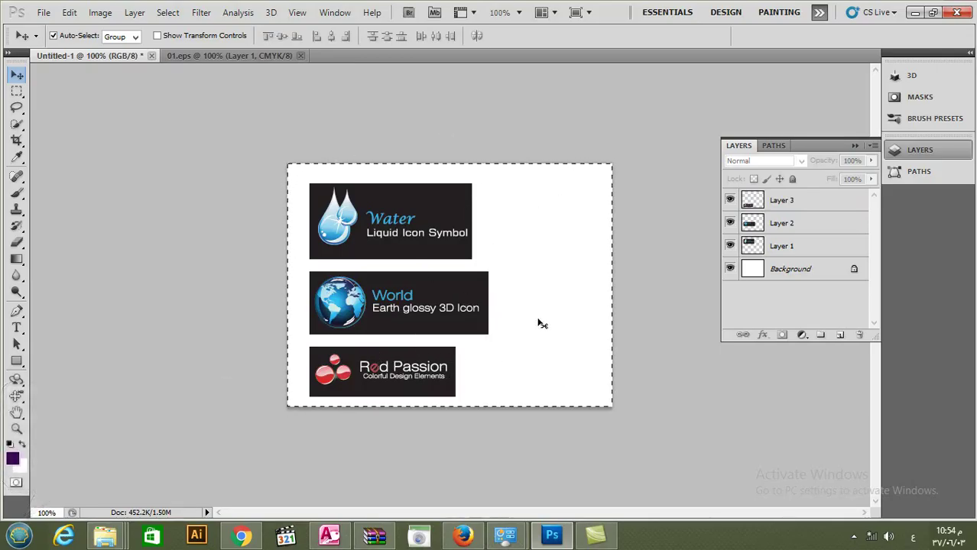
pyautogui.hotkey('ctrl', 'd')
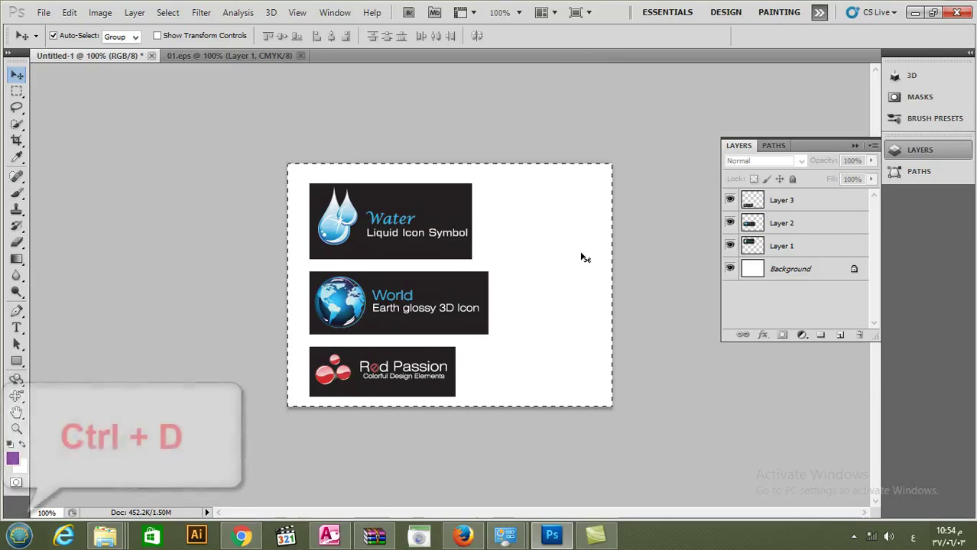
pyautogui.hotkey('ctrl', 'd')
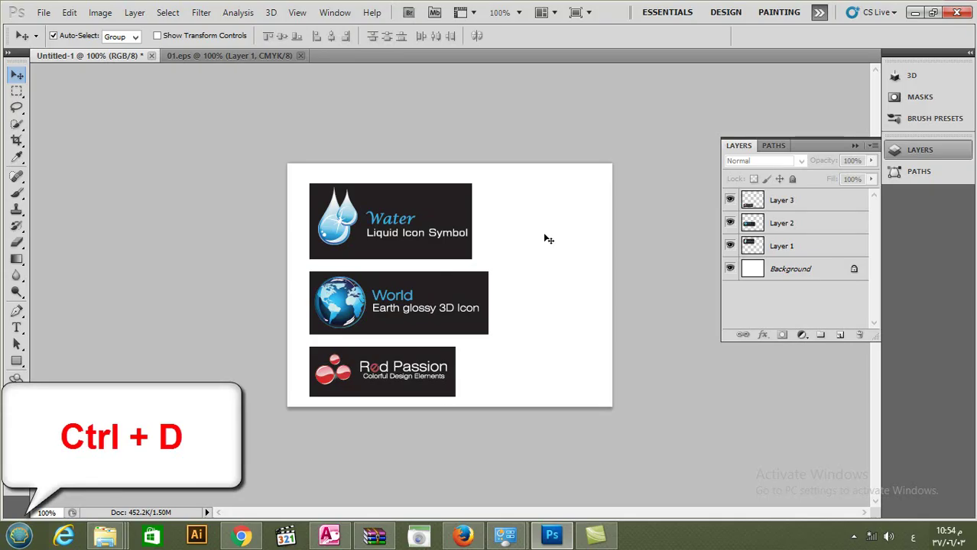
# Free Transform the Red Passion logo to about 142% width, 186% height and 11° rotation, placing it over the World logo.
pyautogui.click(757, 246)
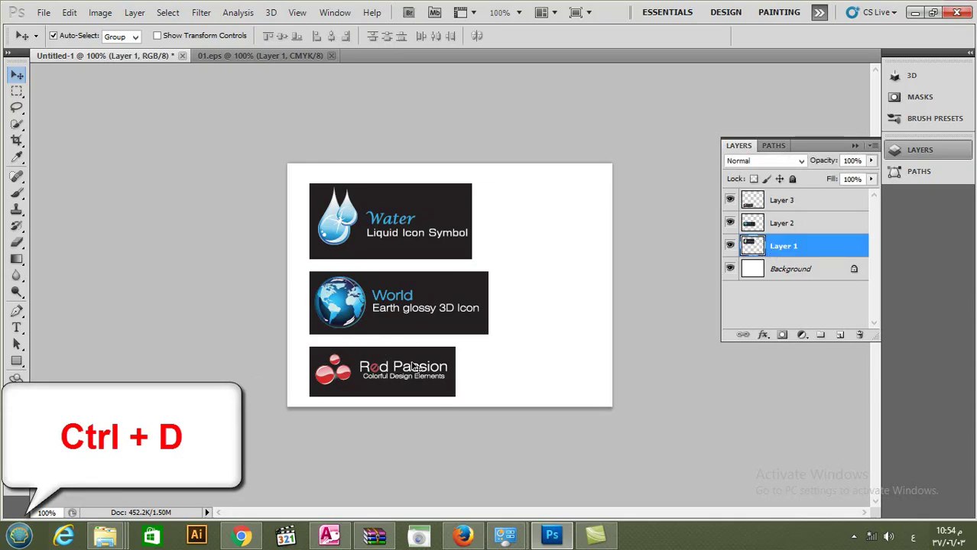
pyautogui.moveTo(408, 375)
pyautogui.mouseDown()
pyautogui.moveTo(540, 362)
pyautogui.moveTo(415, 370)
pyautogui.mouseUp()
pyautogui.hotkey('ctrl', 't')
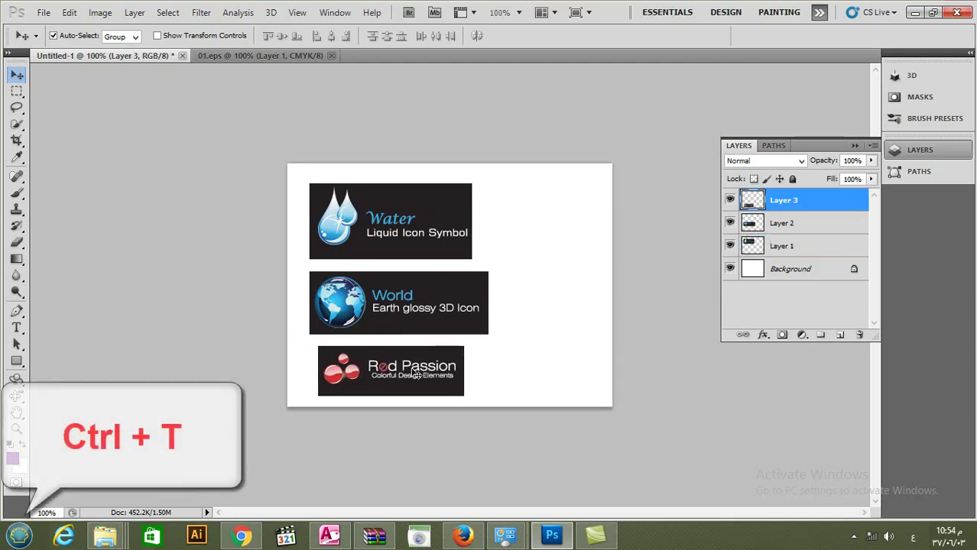
pyautogui.hotkey('ctrl', 't')
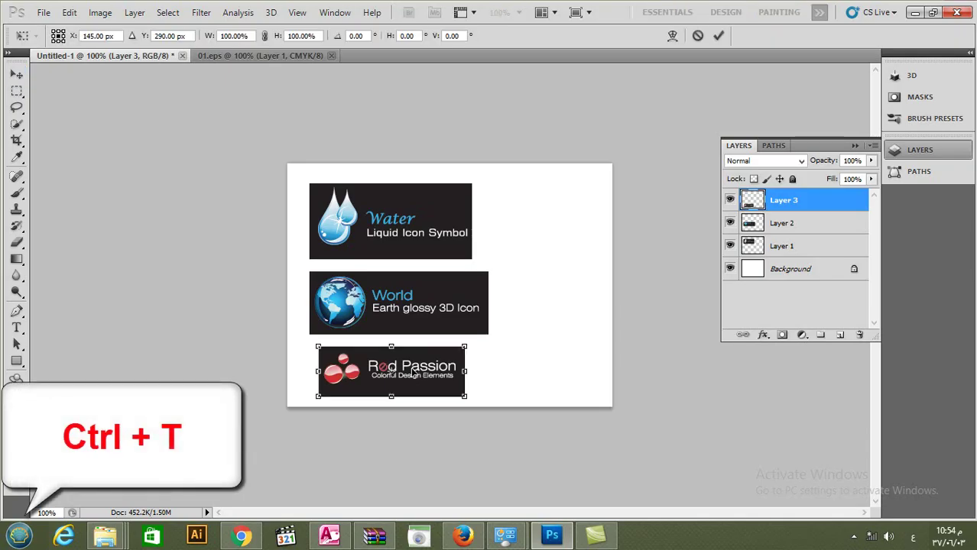
pyautogui.moveTo(484, 340); pyautogui.dragTo(535, 300)
pyautogui.moveTo(556, 351); pyautogui.dragTo(557, 377)
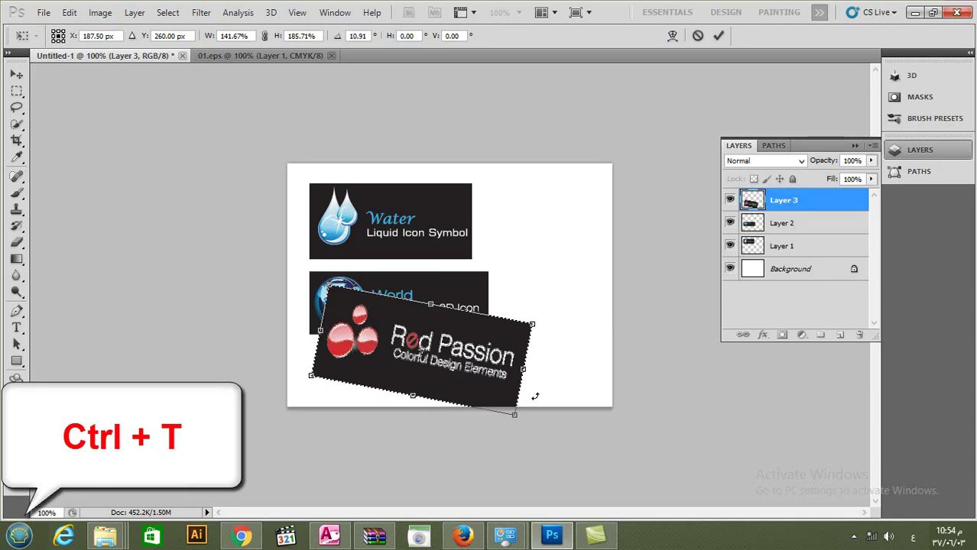
pyautogui.moveTo(491, 368); pyautogui.dragTo(514, 355)
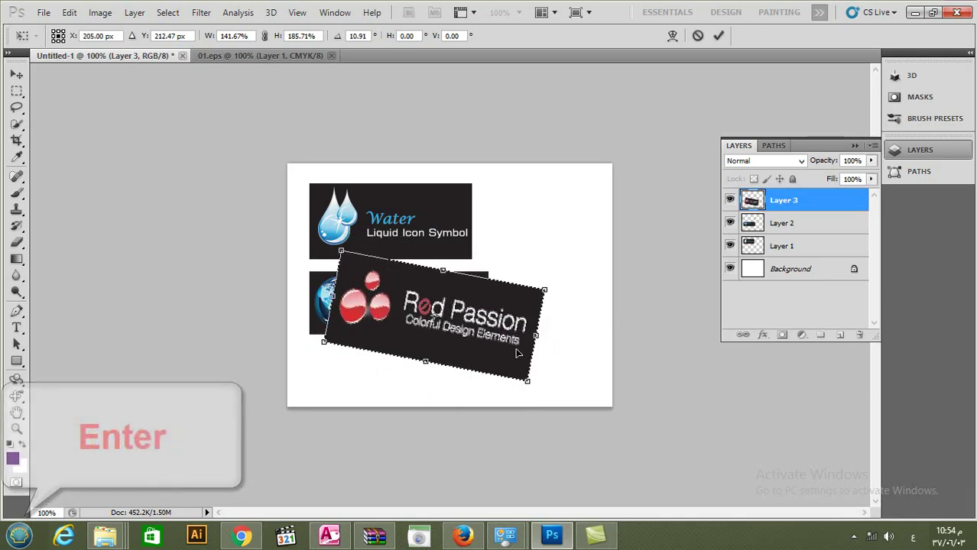
pyautogui.press('Return')
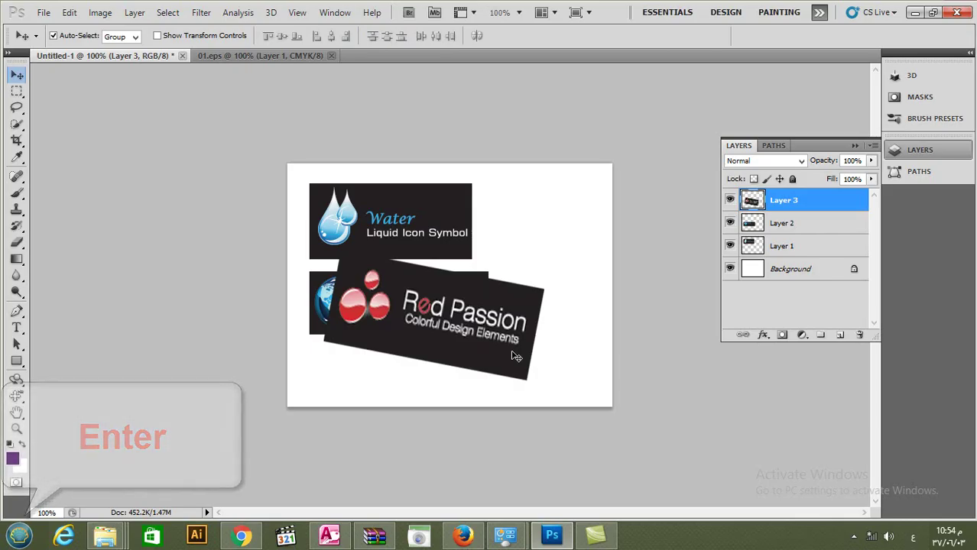
# With rulers shown, place two horizontal and two vertical guides around the tilted Red Passion logo, and hide the guides.
pyautogui.hotkey('ctrl', 'r')
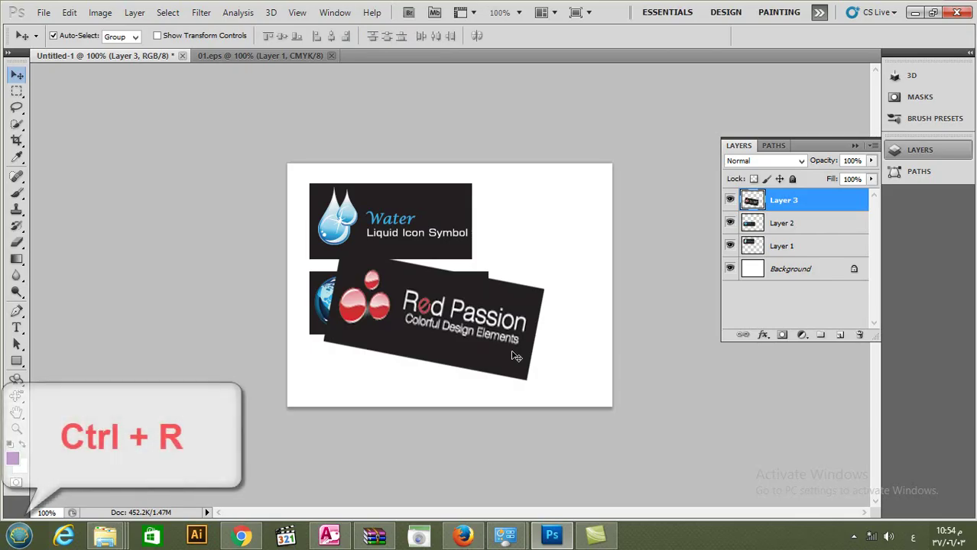
pyautogui.moveTo(412, 77); pyautogui.dragTo(422, 253)
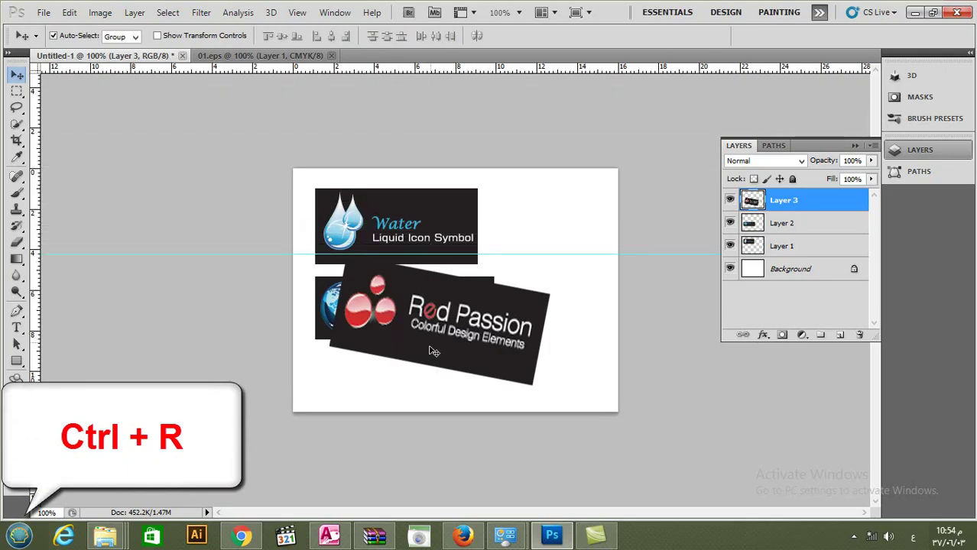
pyautogui.moveTo(37, 352); pyautogui.dragTo(329, 345)
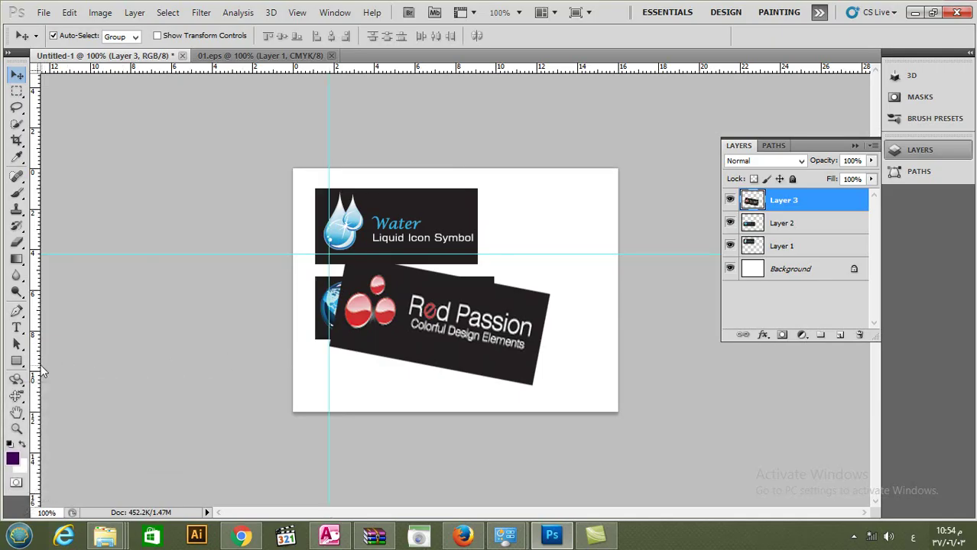
pyautogui.moveTo(38, 364); pyautogui.dragTo(494, 400)
pyautogui.moveTo(548, 393); pyautogui.dragTo(550, 390)
pyautogui.moveTo(459, 69); pyautogui.dragTo(485, 386)
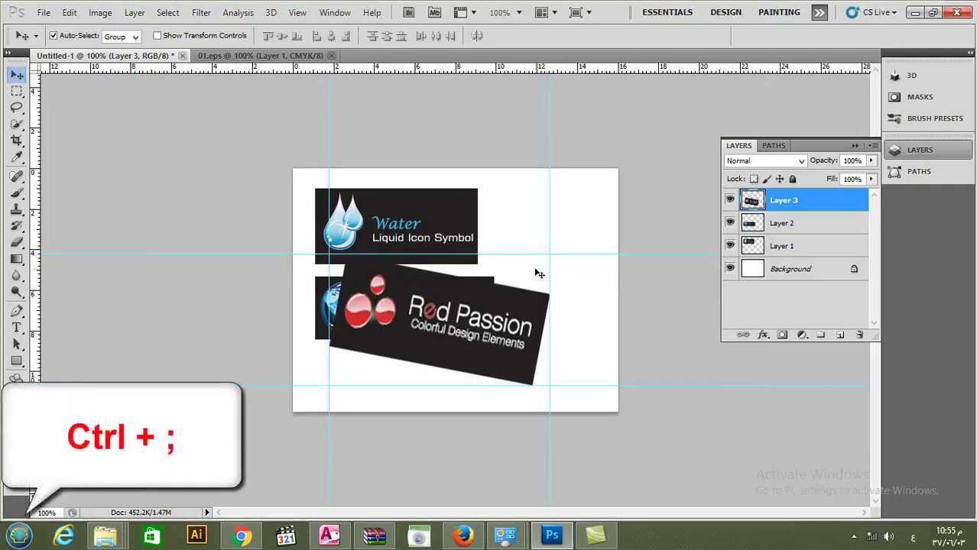
pyautogui.hotkey('ctrl', ';')
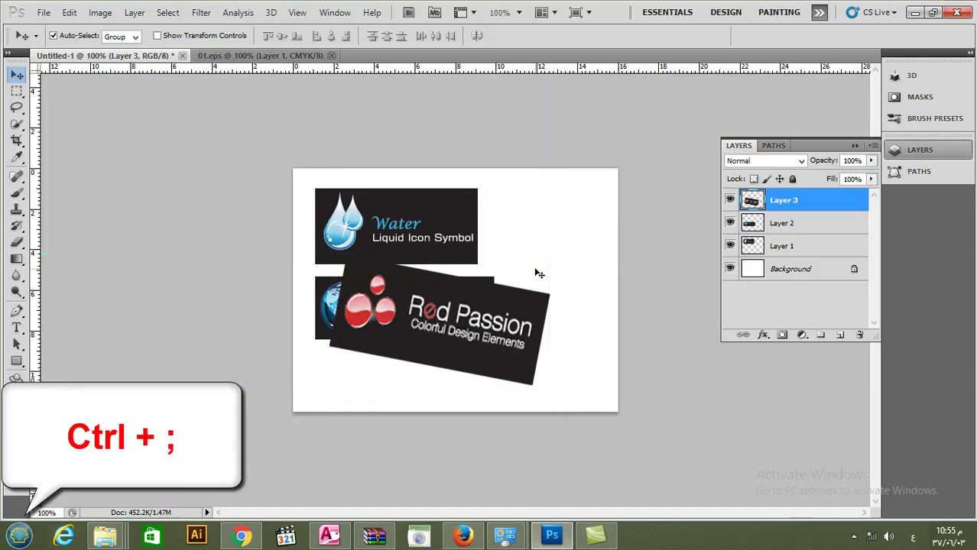
# Toggle the guides around the Red Passion logo on and off several times, leaving them hidden.
pyautogui.hotkey('ctrl', ';')
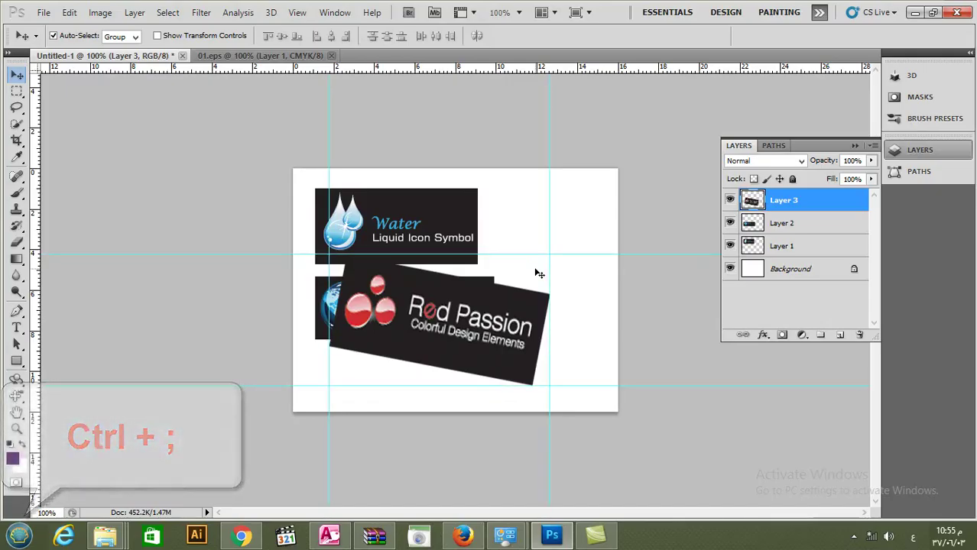
pyautogui.hotkey('ctrl', ';')
pyautogui.hotkey('ctrl', ';')
pyautogui.hotkey('ctrl', ';')
pyautogui.hotkey('ctrl', ';')
pyautogui.hotkey('ctrl', ';')
pyautogui.hotkey('ctrl', ';')
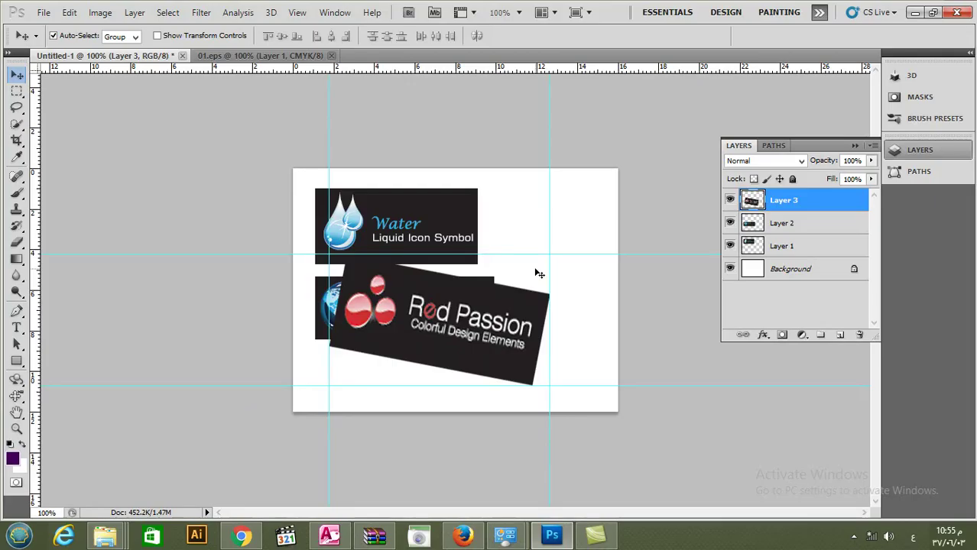
pyautogui.hotkey('ctrl', ';')
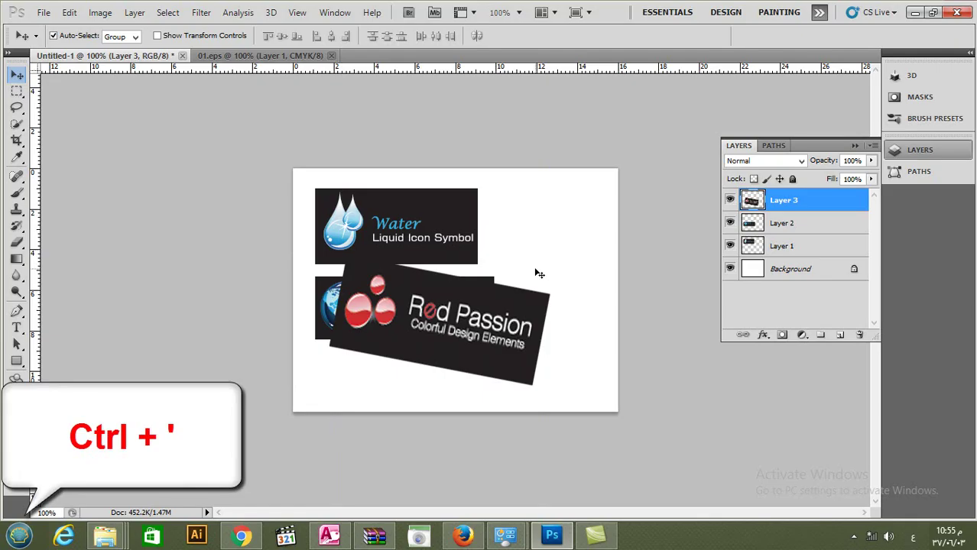
# Toggle the grid over the document on and off several times, leaving it hidden.
pyautogui.hotkey('ctrl', "'")
pyautogui.hotkey('ctrl', "'")
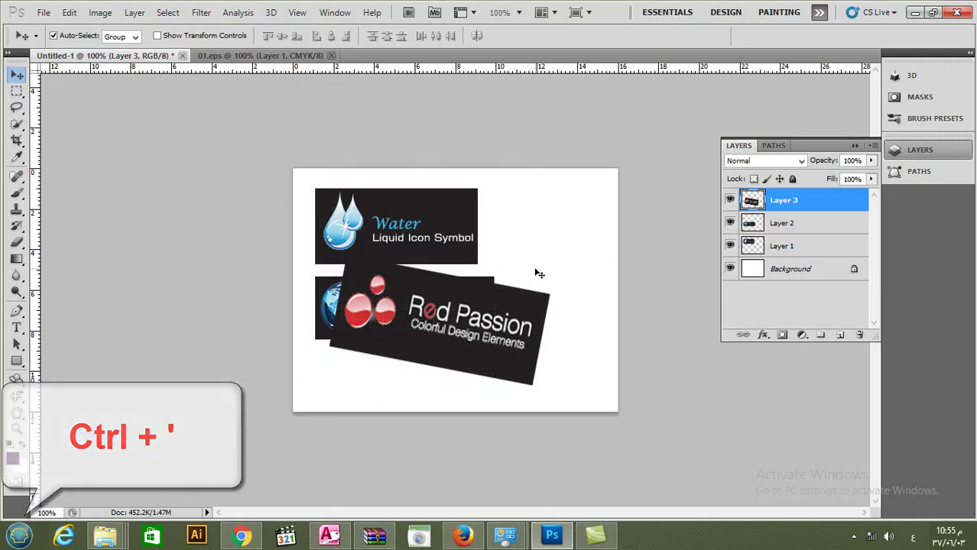
pyautogui.hotkey('ctrl', "'")
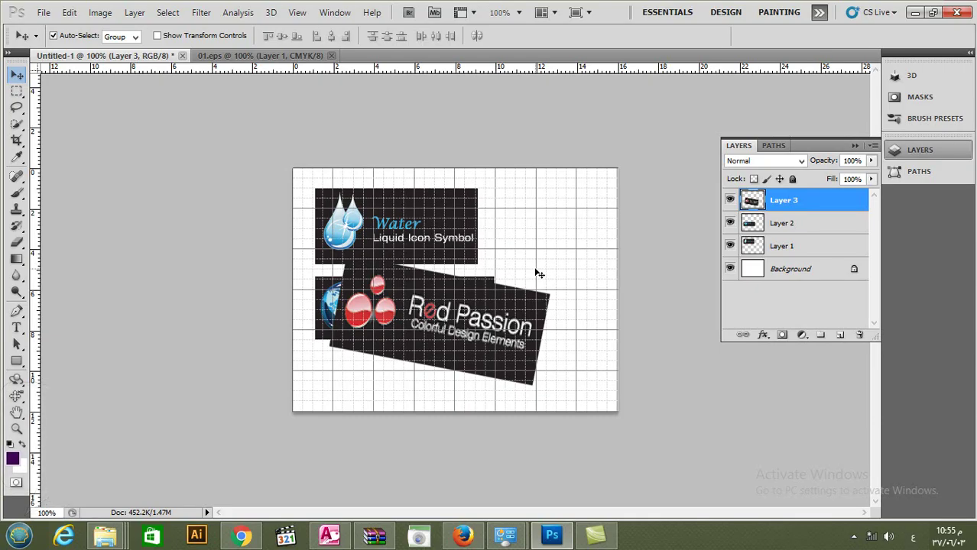
pyautogui.hotkey('ctrl', "'")
pyautogui.hotkey('ctrl', "'")
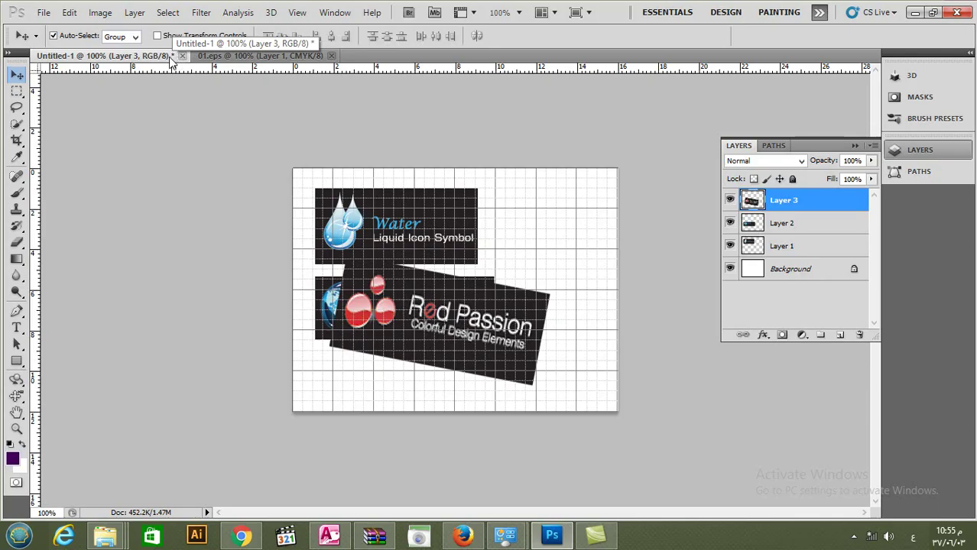
pyautogui.hotkey('ctrl', "'")
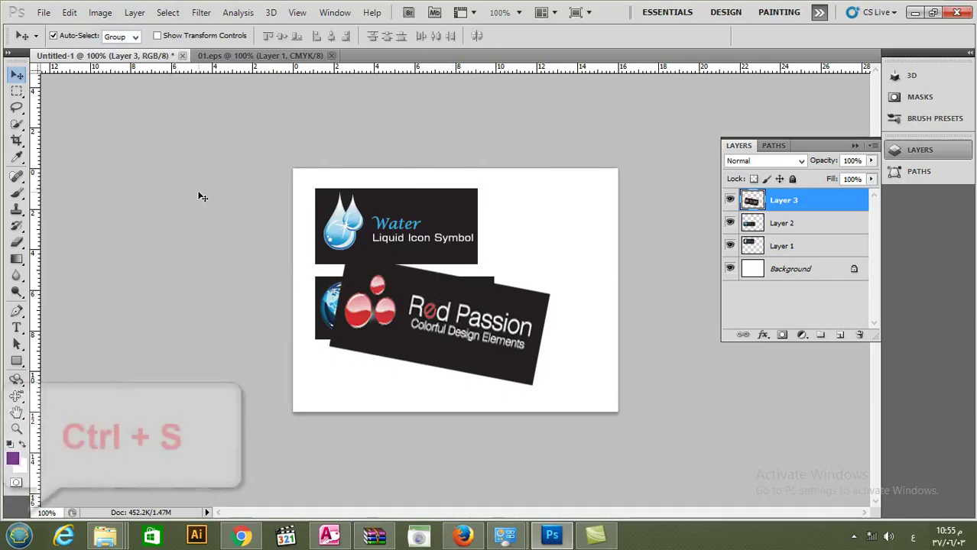
# Save the document to the Desktop as test.psd in Photoshop format, keeping layers and Maximize Compatibility enabled.
pyautogui.hotkey('ctrl', 's')
pyautogui.moveTo(648, 73); pyautogui.dragTo(548, 66)
pyautogui.click(354, 167)
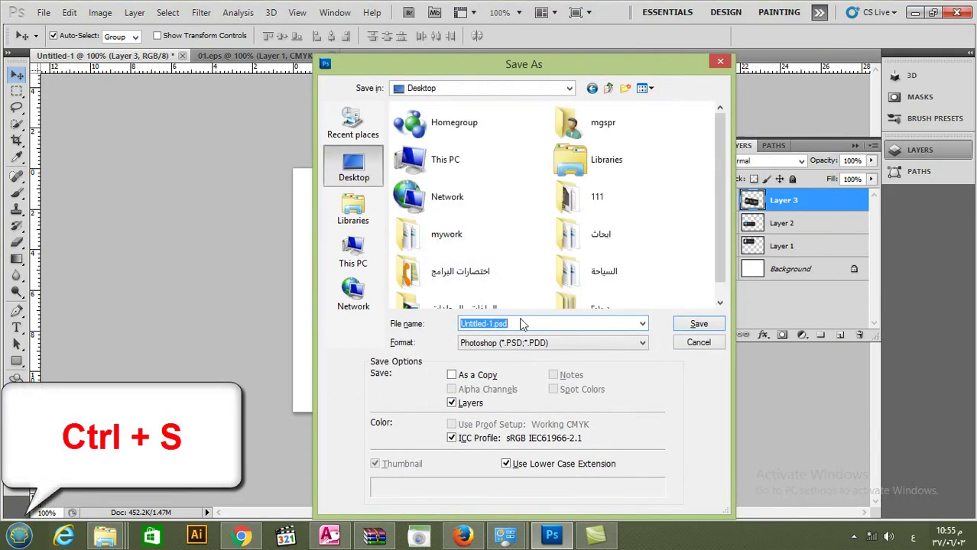
pyautogui.scroll(-1, 721, 264)
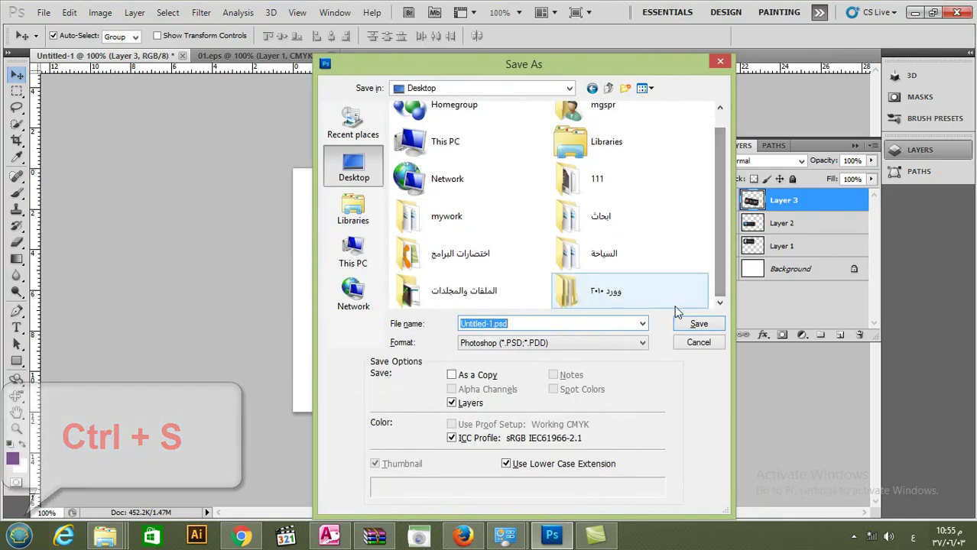
pyautogui.write('قاش')
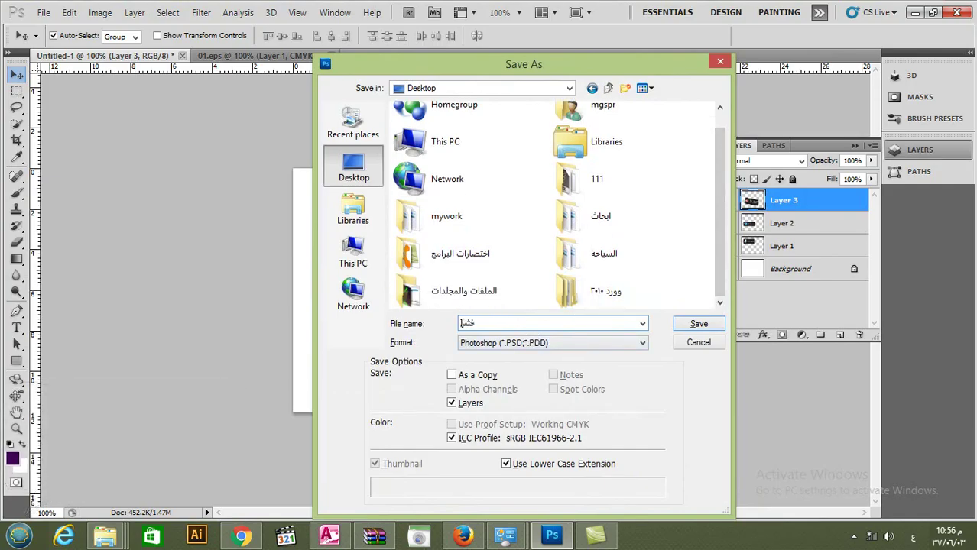
pyautogui.hotkey('alt', 'shift')
pyautogui.click(702, 327)
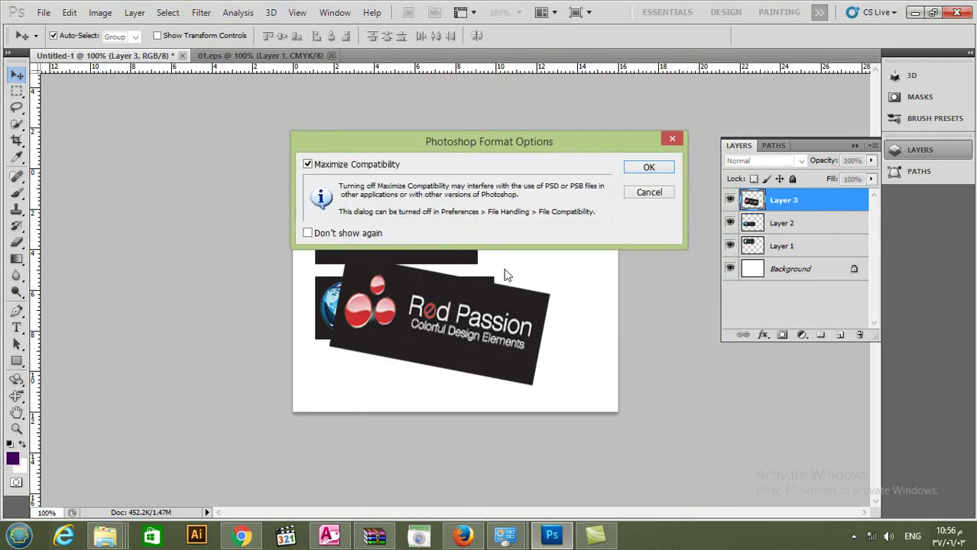
pyautogui.click(645, 166)
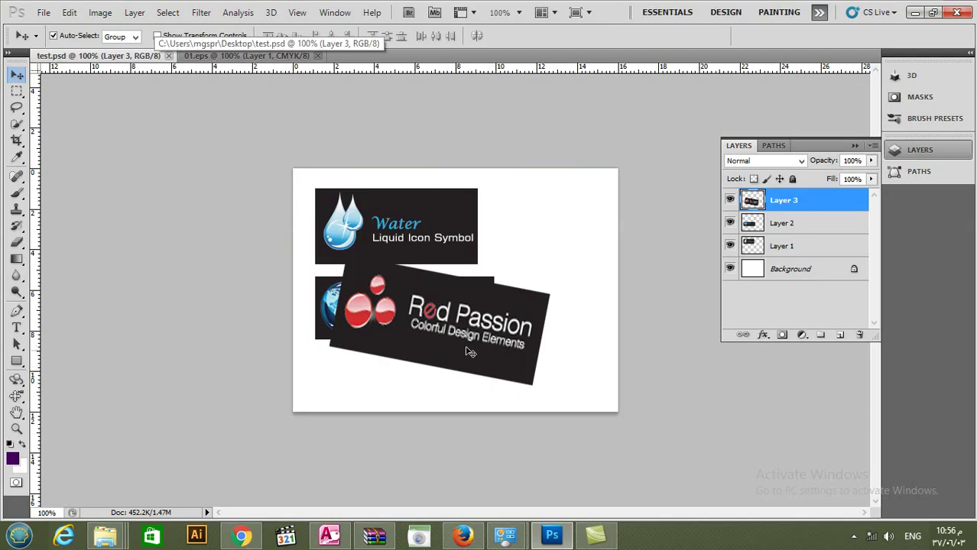
# Move the Water logo to the upper right of the canvas and save the change to test.psd.
pyautogui.click(795, 224)
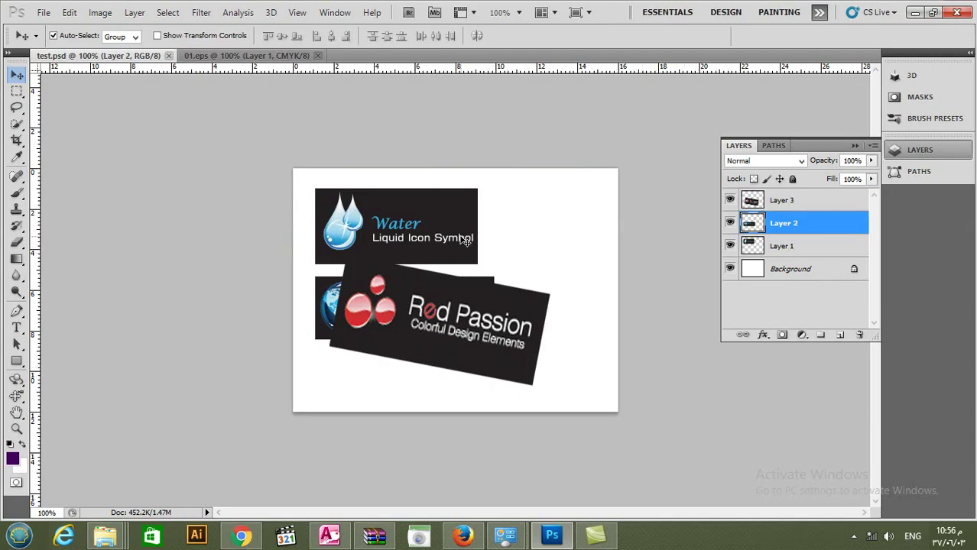
pyautogui.moveTo(457, 244); pyautogui.dragTo(570, 257)
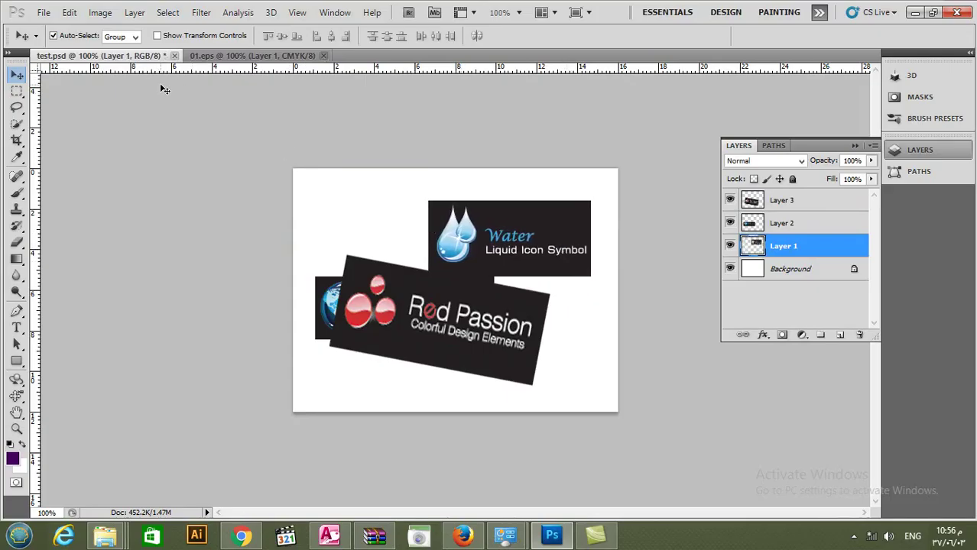
pyautogui.hotkey('ctrl', 's')
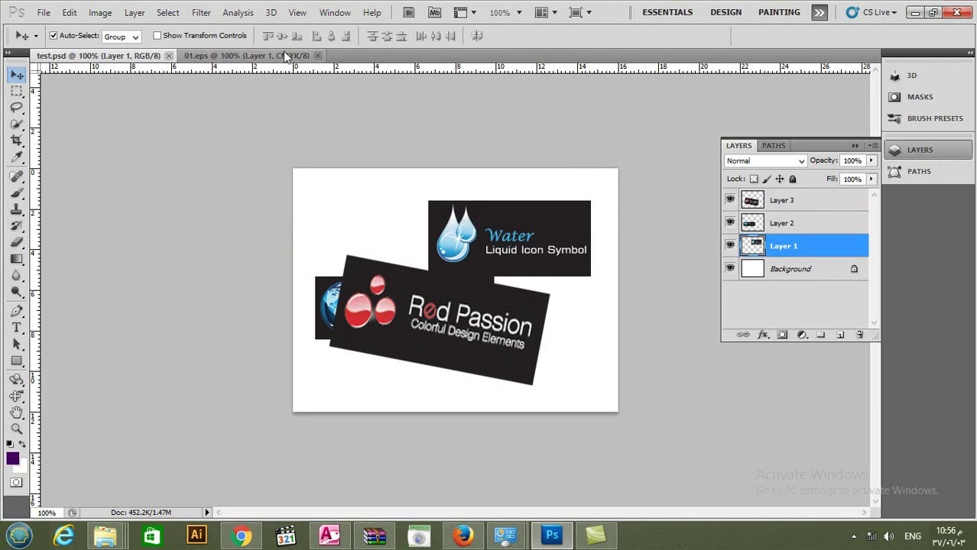
# Undock test.psd into a floating window over 01.eps and enlarge that window to fit the whole canvas.
pyautogui.moveTo(142, 66); pyautogui.dragTo(260, 217)
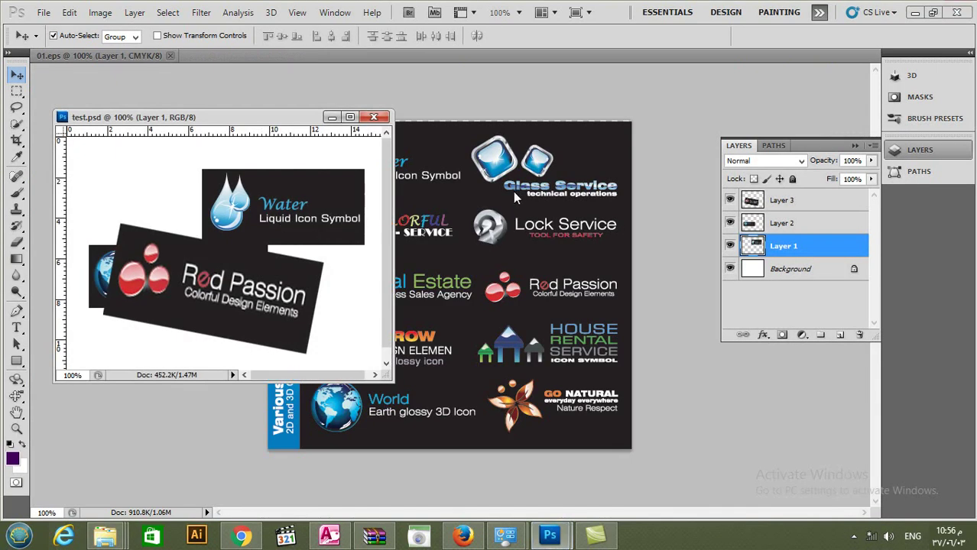
pyautogui.moveTo(276, 119); pyautogui.dragTo(353, 120)
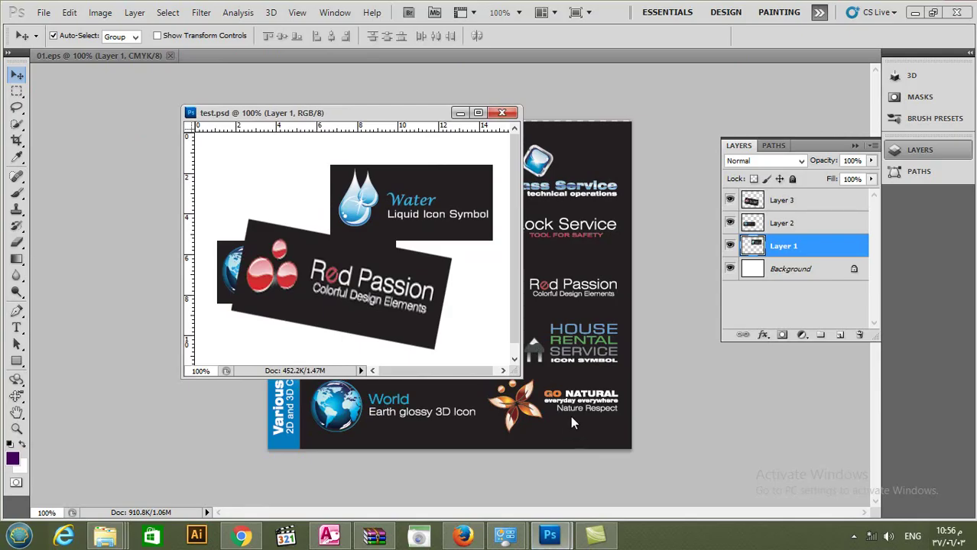
pyautogui.moveTo(520, 376); pyautogui.dragTo(614, 480)
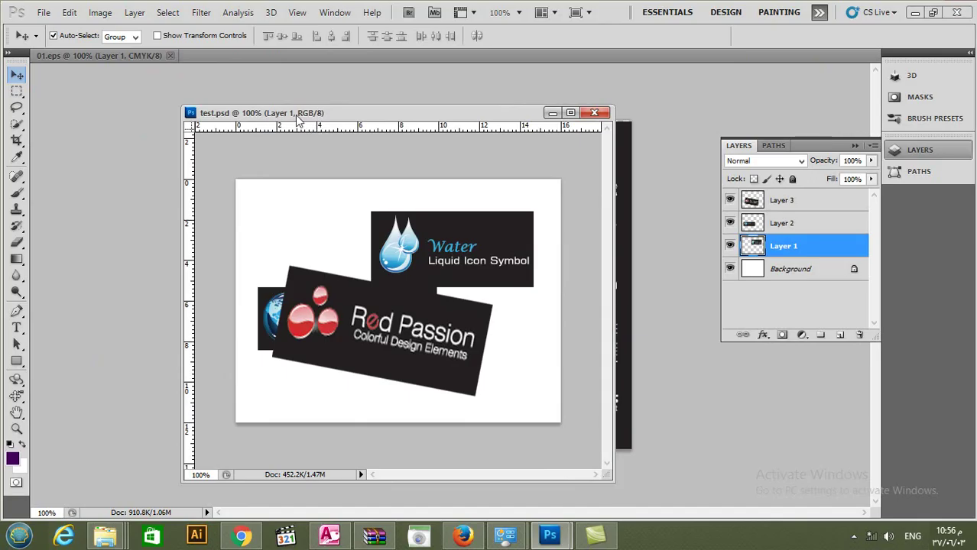
pyautogui.moveTo(284, 121); pyautogui.dragTo(273, 143)
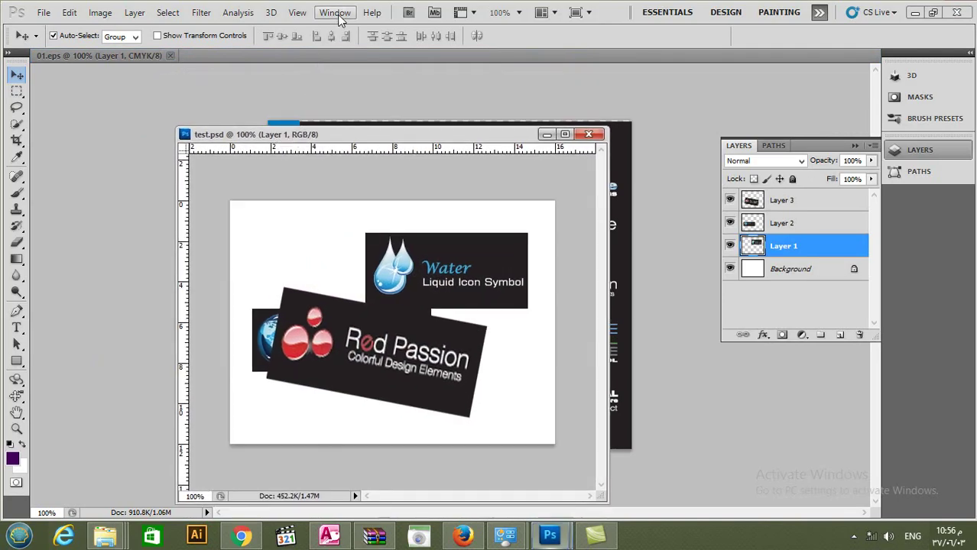
# Consolidate all open documents into tabs.
pyautogui.click(338, 13)
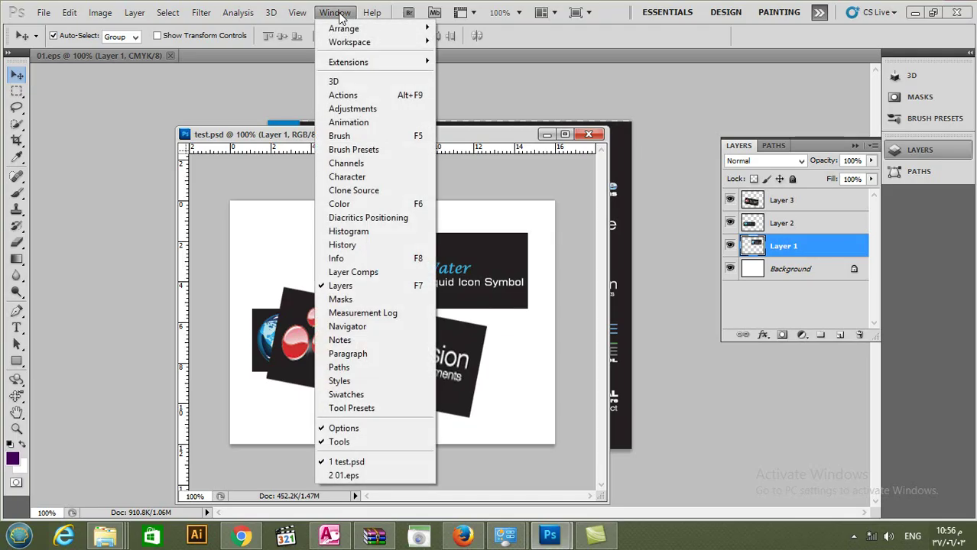
pyautogui.moveTo(344, 31)
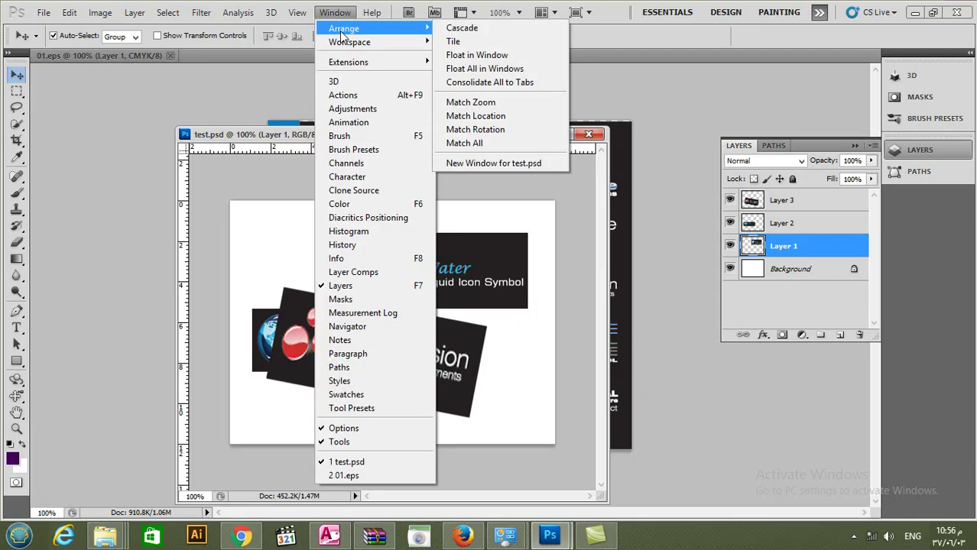
pyautogui.click(503, 83)
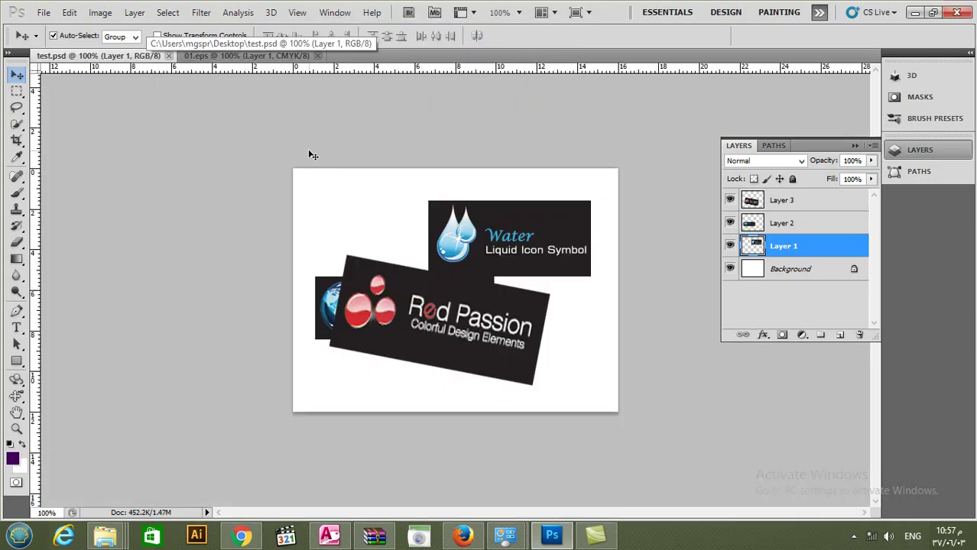
# Float test.psd in its own window once more, and consolidate all documents into tabs again.
pyautogui.moveTo(145, 57); pyautogui.dragTo(282, 133)
pyautogui.moveTo(327, 87); pyautogui.dragTo(409, 98)
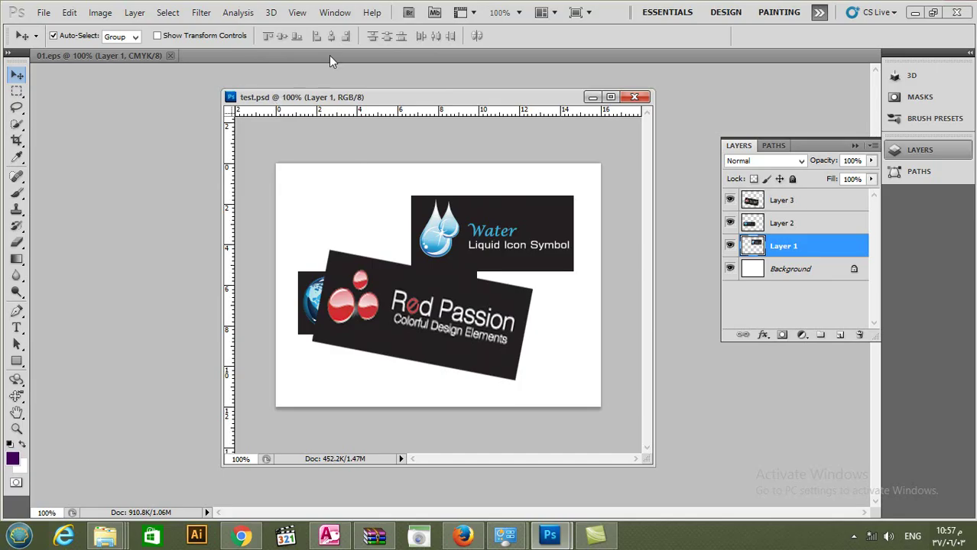
pyautogui.click(335, 13)
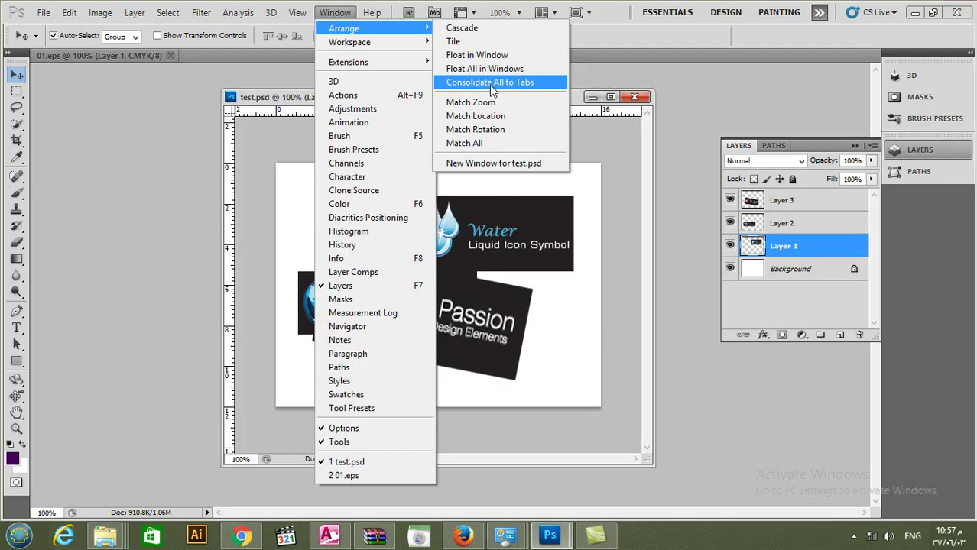
pyautogui.click(494, 83)
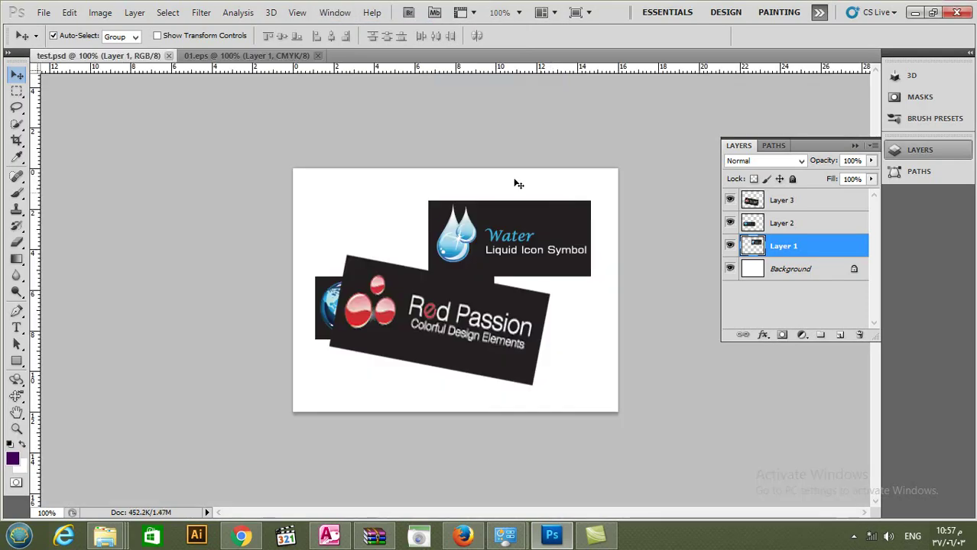